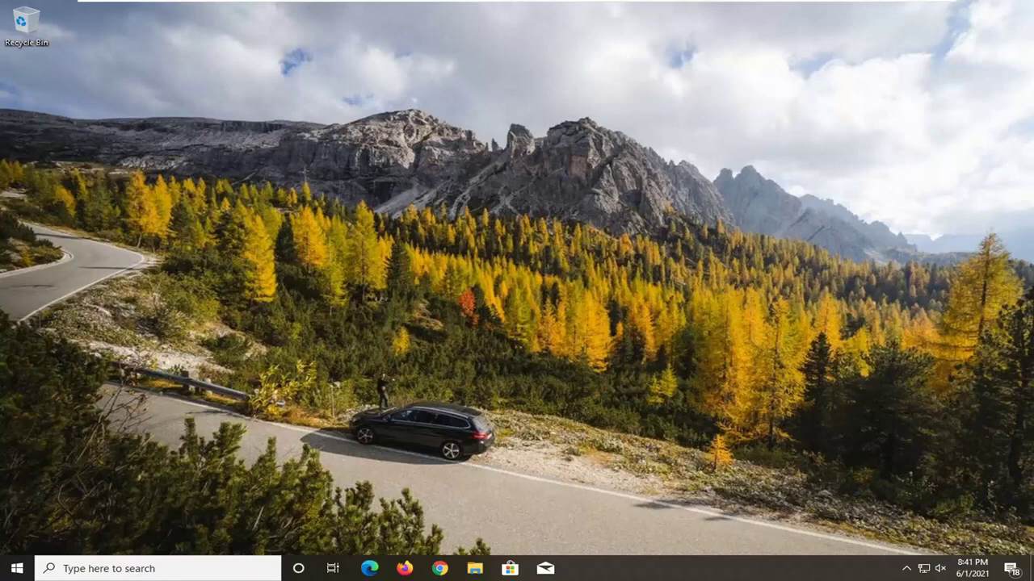
# Step: Search Windows for "services", open the Services app, and reposition and enlarge its window
pyautogui.click(9, 572)
pyautogui.write('ser')
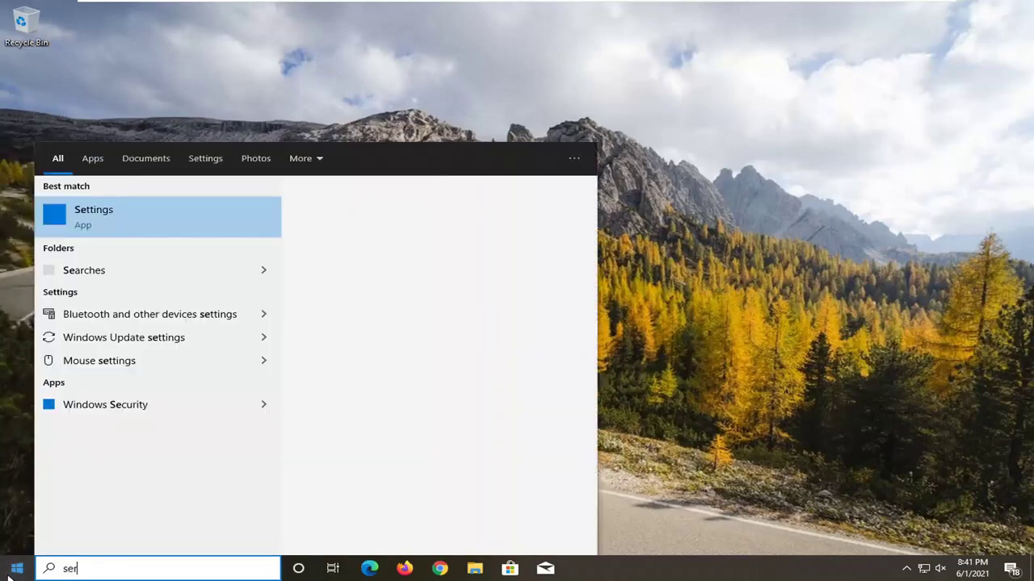
pyautogui.write('vices')
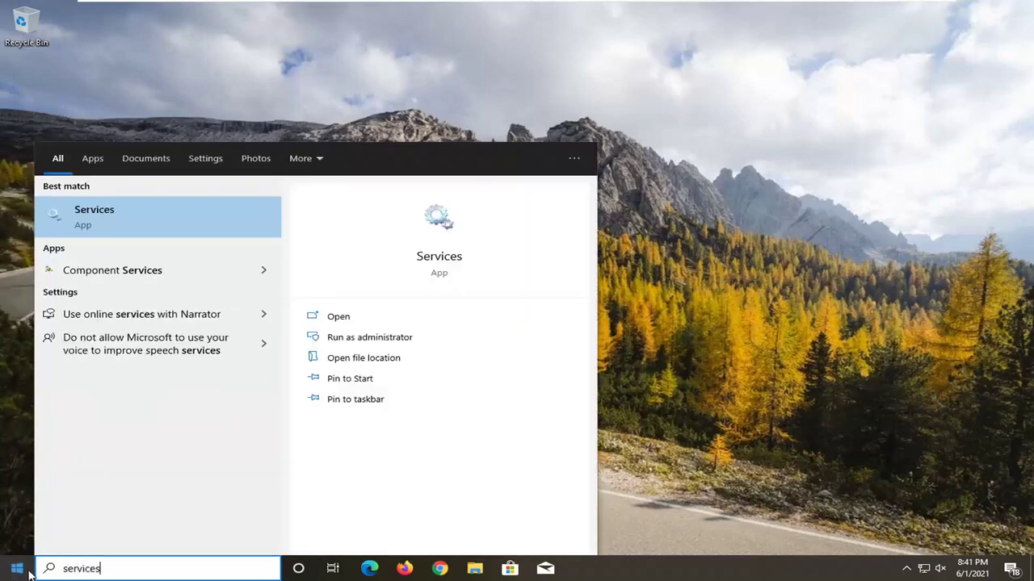
pyautogui.click(116, 218)
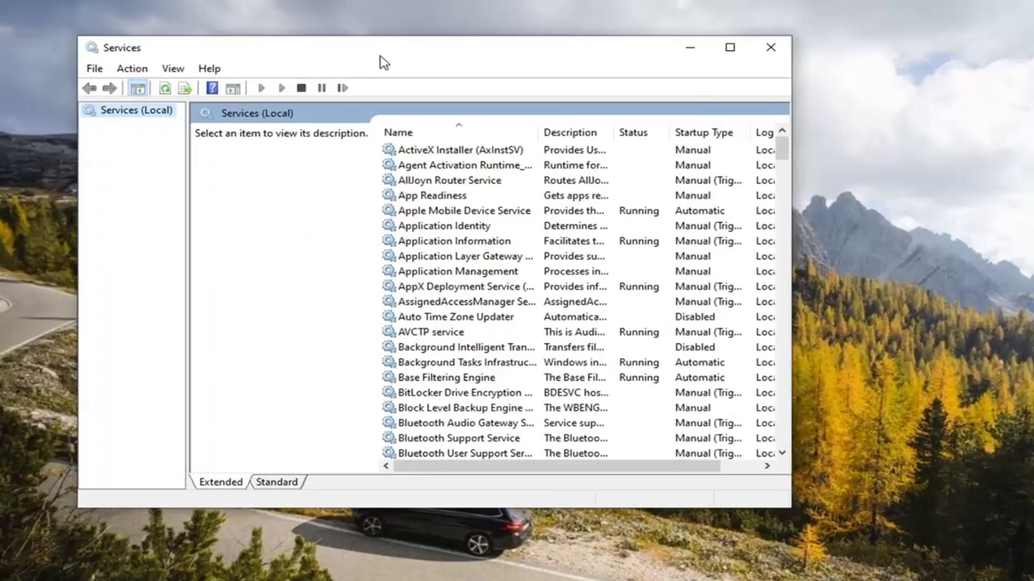
pyautogui.moveTo(383, 63); pyautogui.dragTo(478, 44)
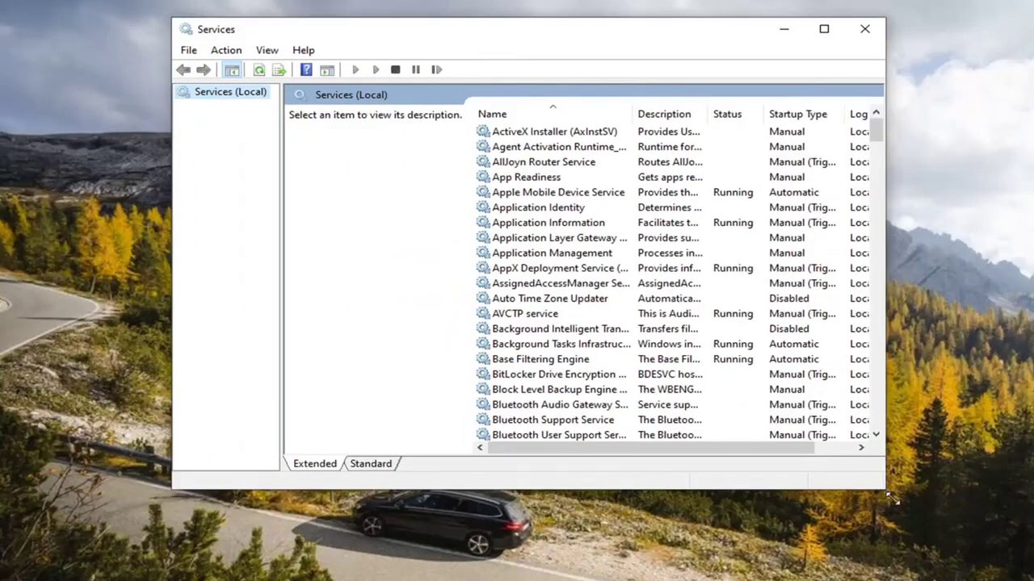
pyautogui.moveTo(892, 499); pyautogui.dragTo(1032, 562)
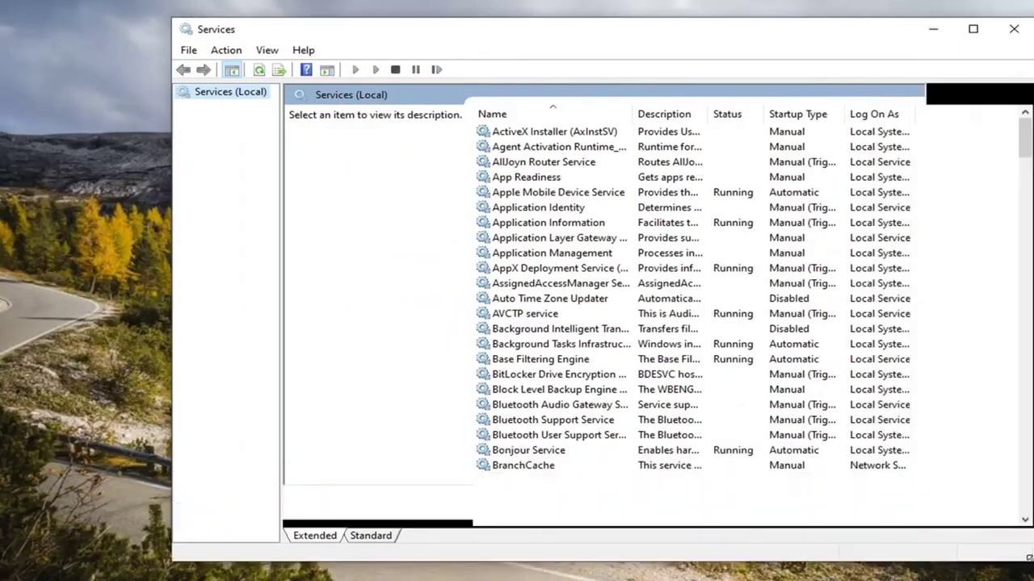
# Step: Find the Windows Media Player Network Sharing Service in the services list and open its properties
pyautogui.click(612, 376)
pyautogui.scroll(-15, 916, 326)
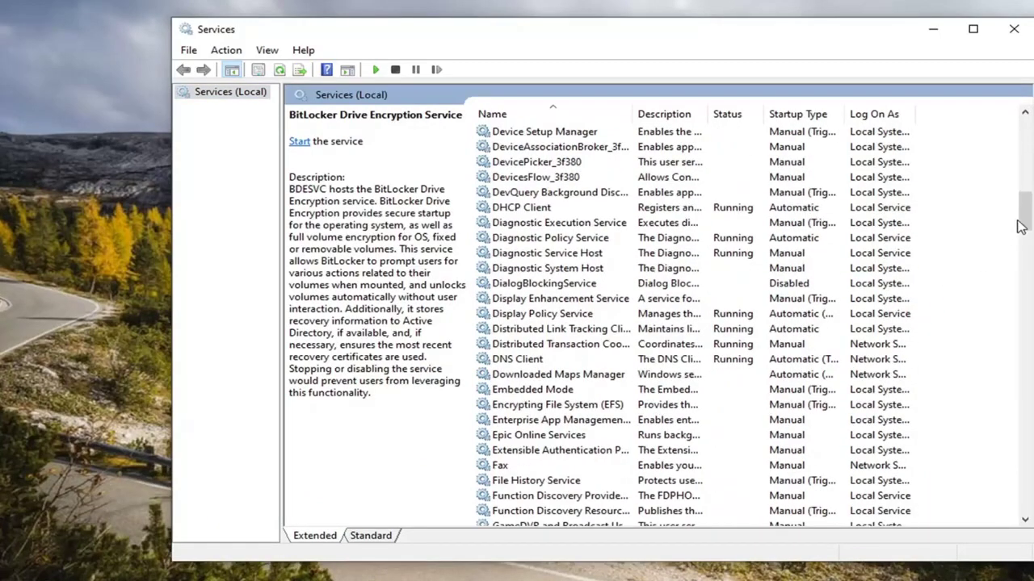
pyautogui.moveTo(1026, 222); pyautogui.dragTo(904, 456)
pyautogui.click(605, 285)
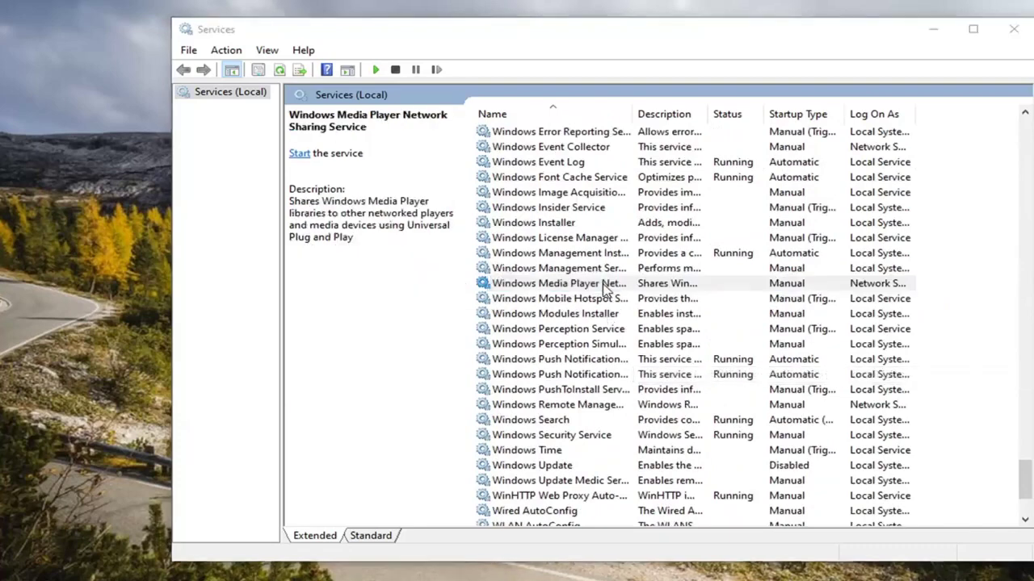
pyautogui.click(558, 283)
pyautogui.click(554, 315)
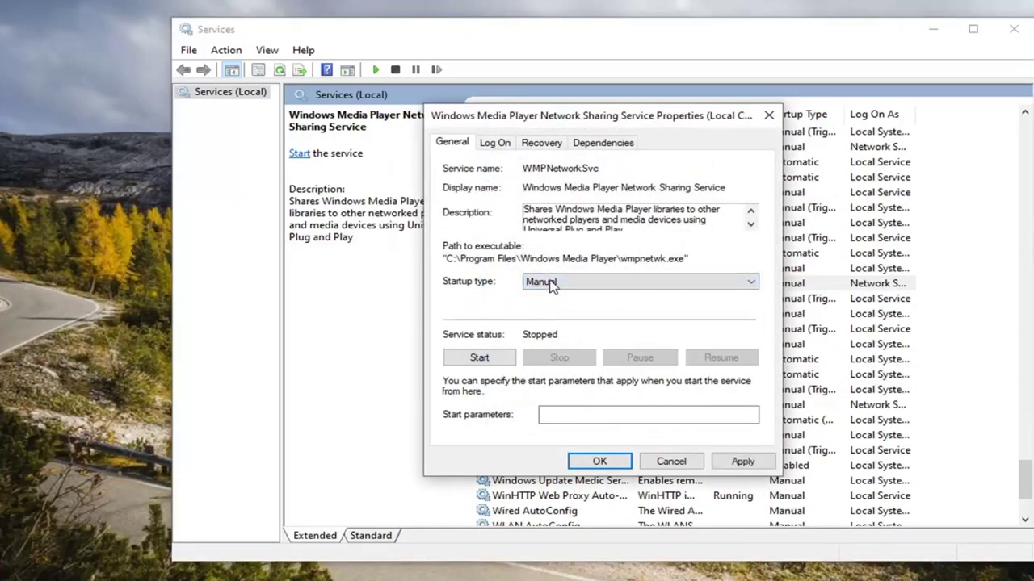
# Step: Set the sharing service's startup type to Manual, start the service, and apply and accept the changes
pyautogui.click(551, 282)
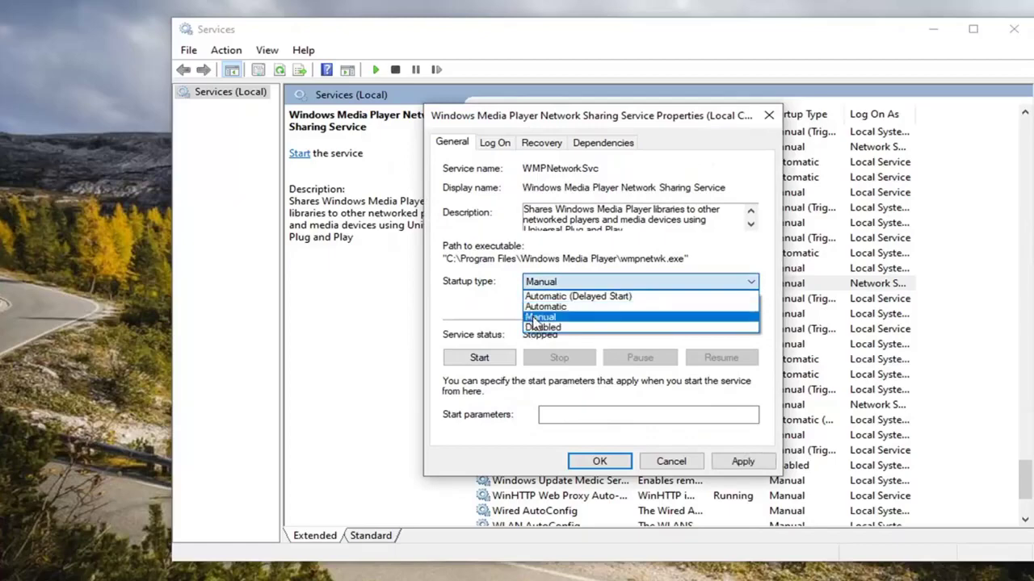
pyautogui.click(539, 317)
pyautogui.click(489, 356)
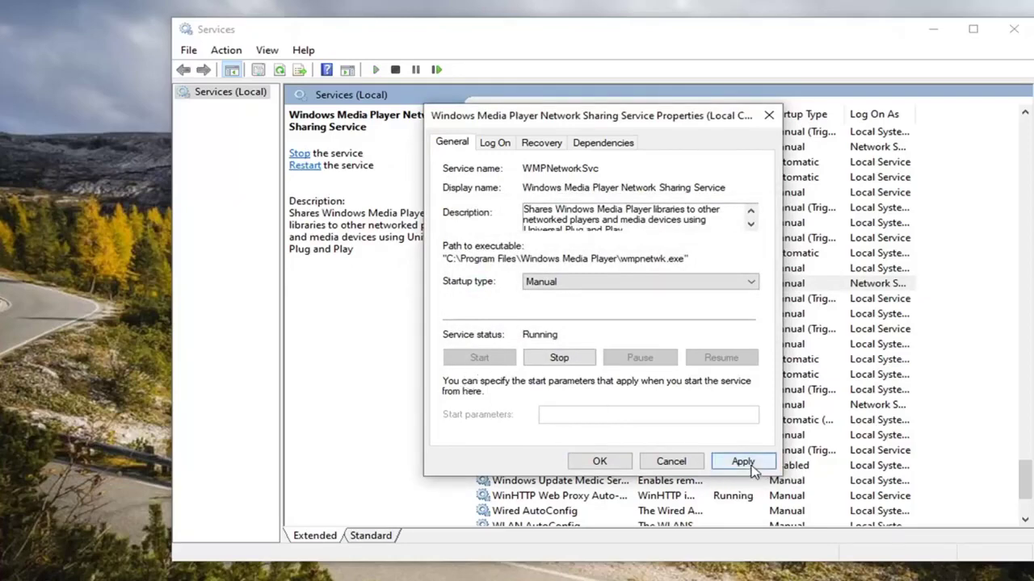
pyautogui.click(741, 461)
pyautogui.click(599, 461)
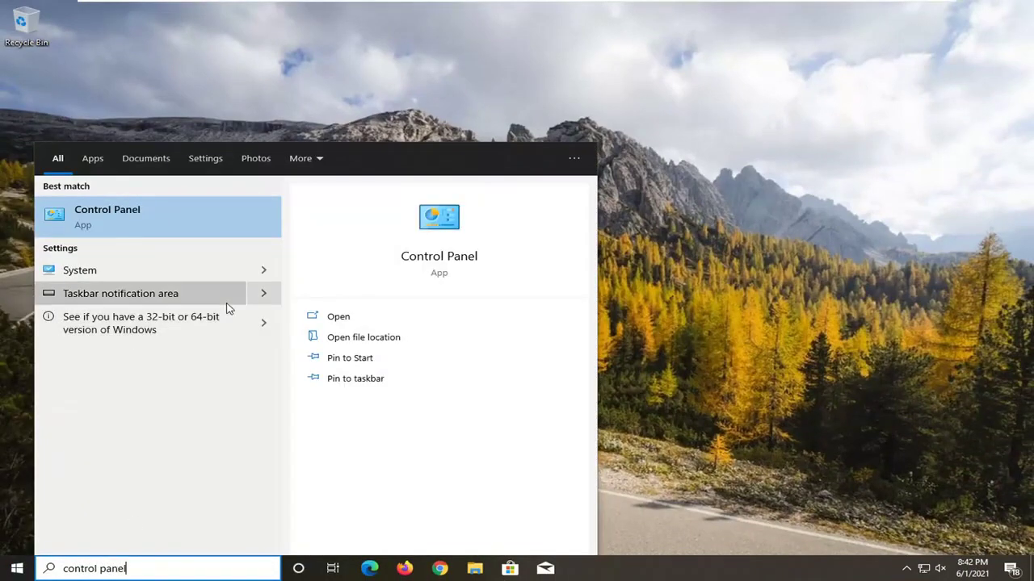
# Step: Open Control Panel from the Windows search and set its view to Large icons
pyautogui.click(129, 215)
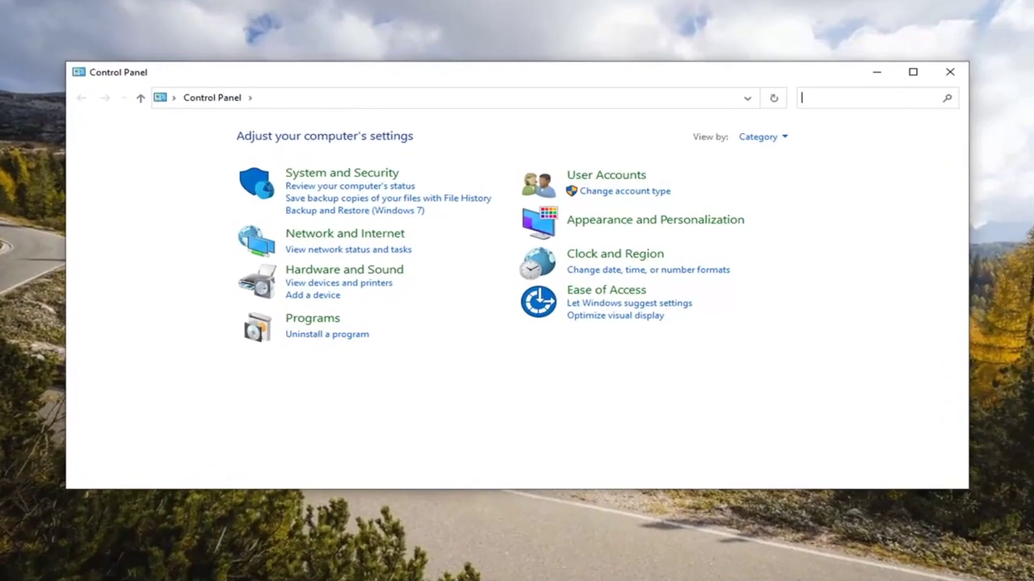
pyautogui.click(757, 138)
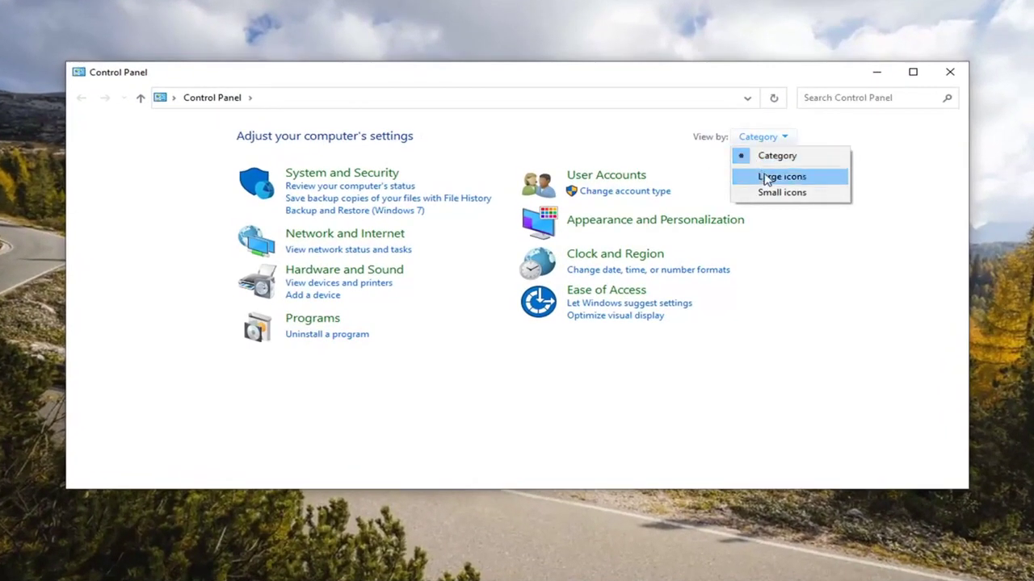
pyautogui.click(766, 177)
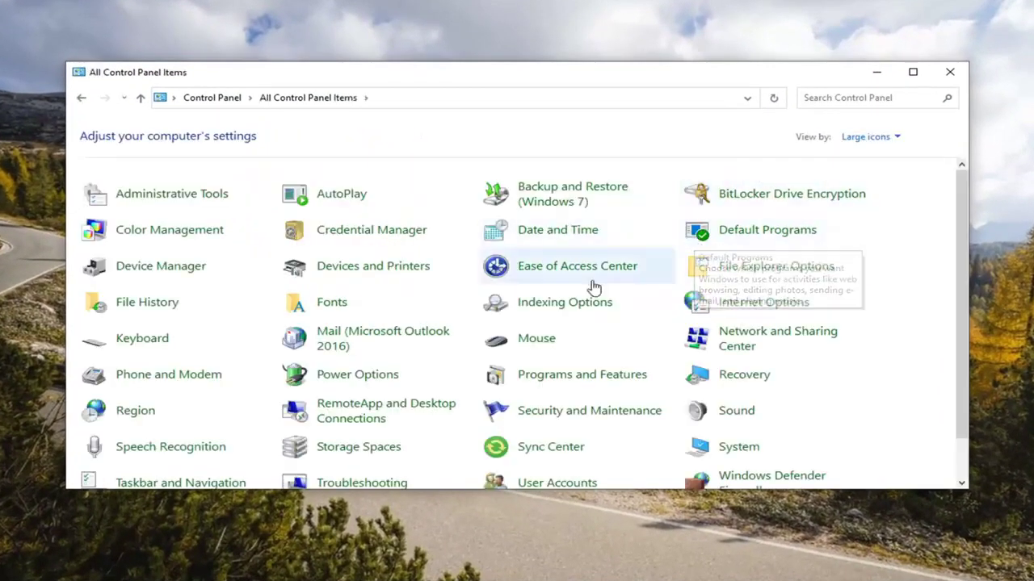
# Step: Open Troubleshooting and display the list of all available troubleshooters
pyautogui.scroll(-1, 561, 302)
pyautogui.click(369, 466)
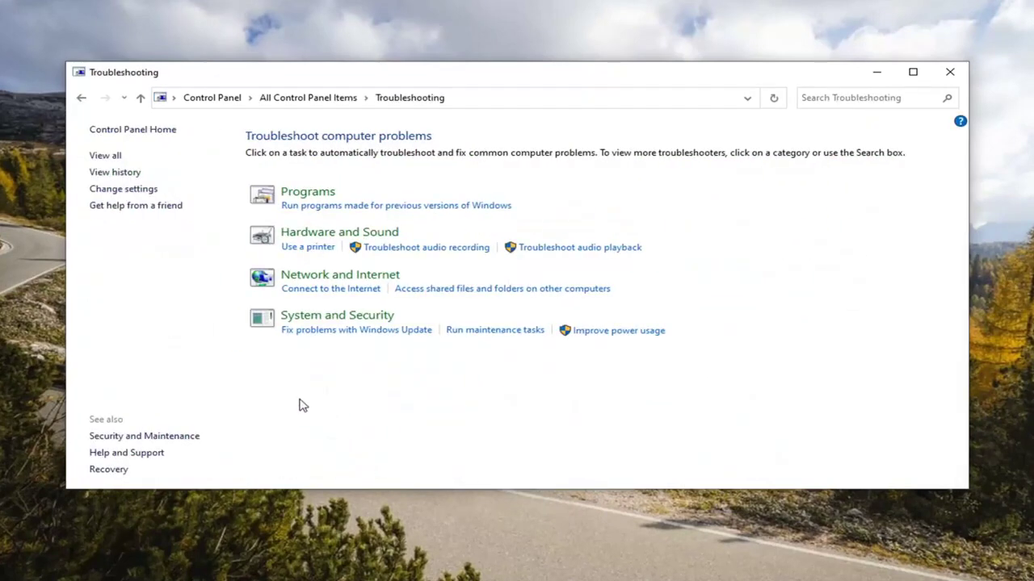
pyautogui.click(107, 158)
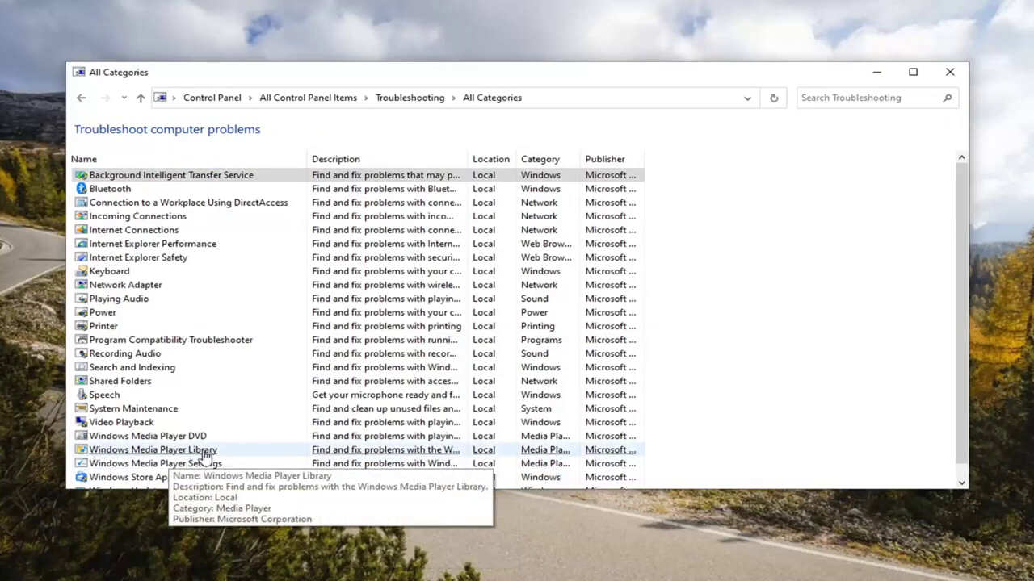
# Step: Run the Windows Media Player Library troubleshooter and apply the fix that recreates the media library
pyautogui.click(202, 454)
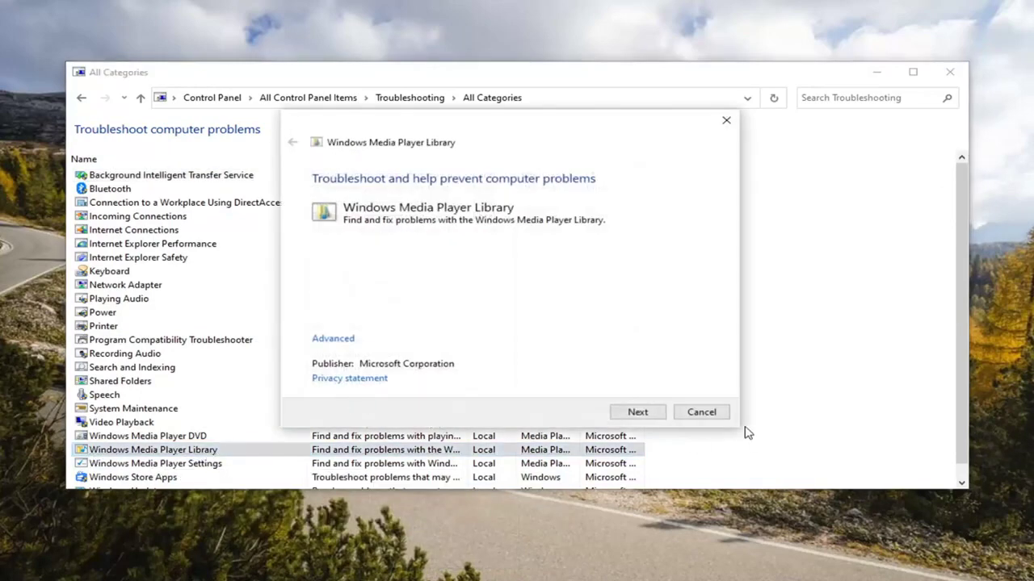
pyautogui.click(638, 412)
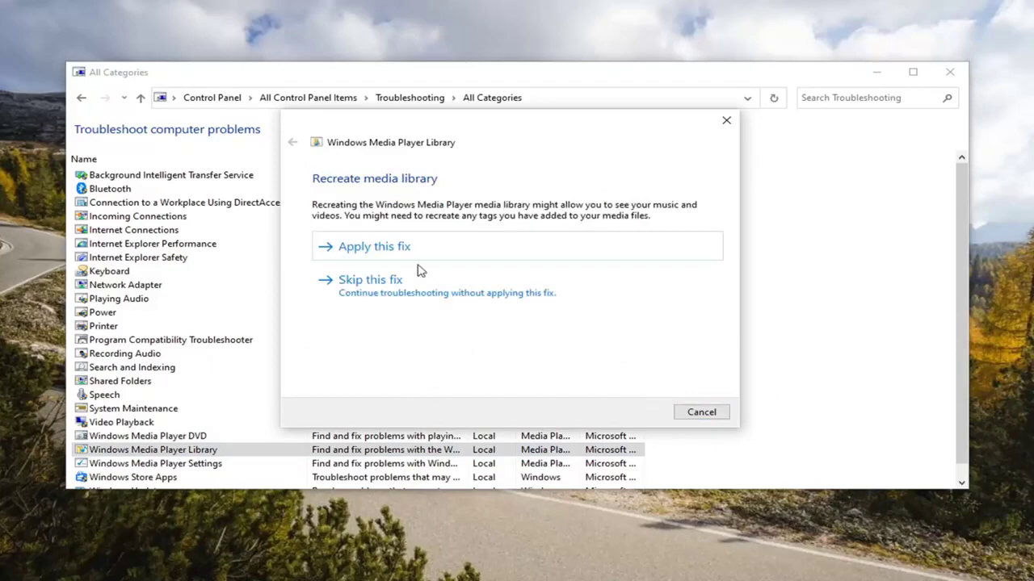
pyautogui.click(373, 246)
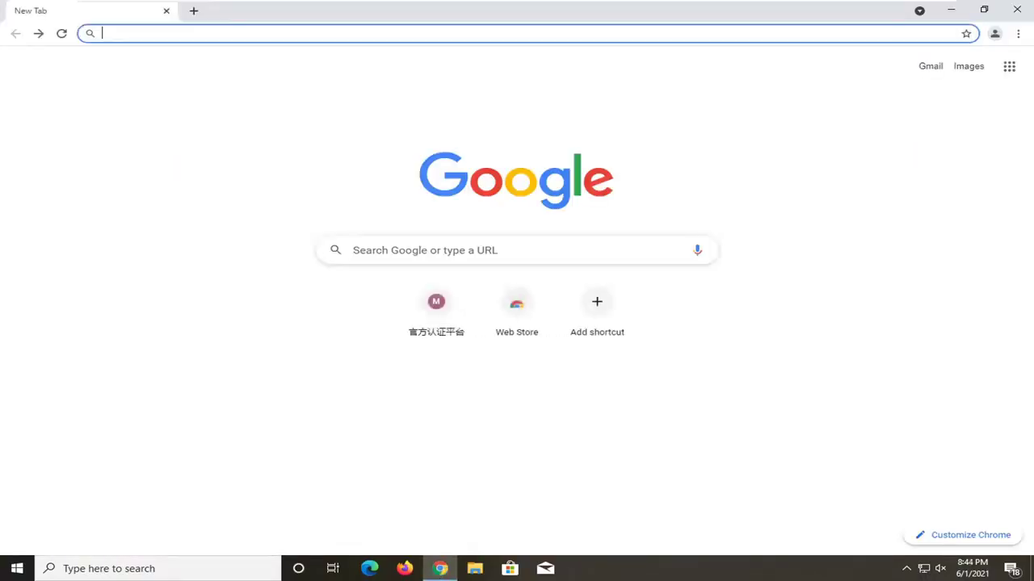
# Step: Switch to Chrome, go to google.com and search for "media player codec pack"
pyautogui.write('google.com')
pyautogui.press('Return')
pyautogui.write('media')
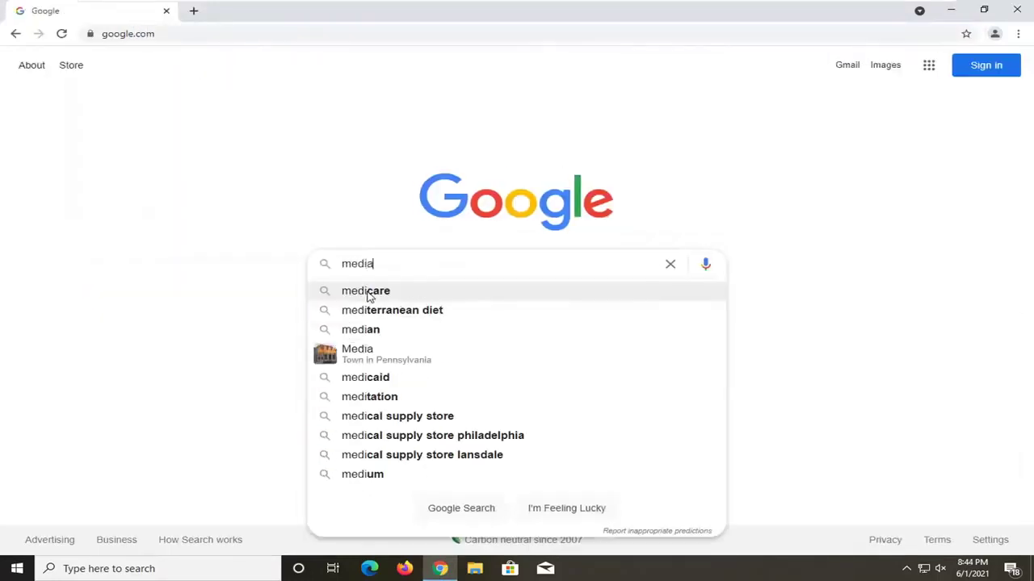
pyautogui.write(' player codec pac')
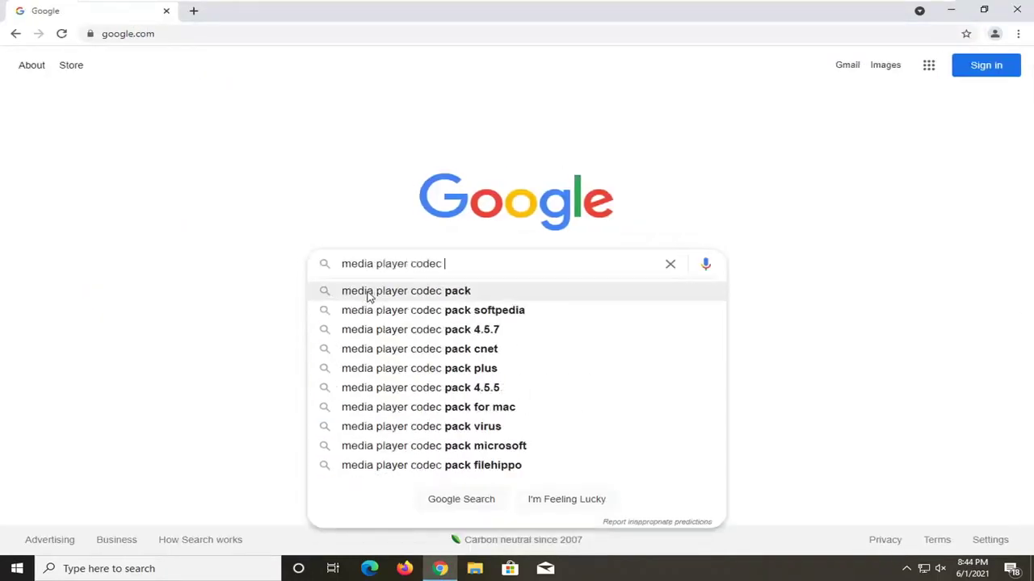
pyautogui.click(367, 293)
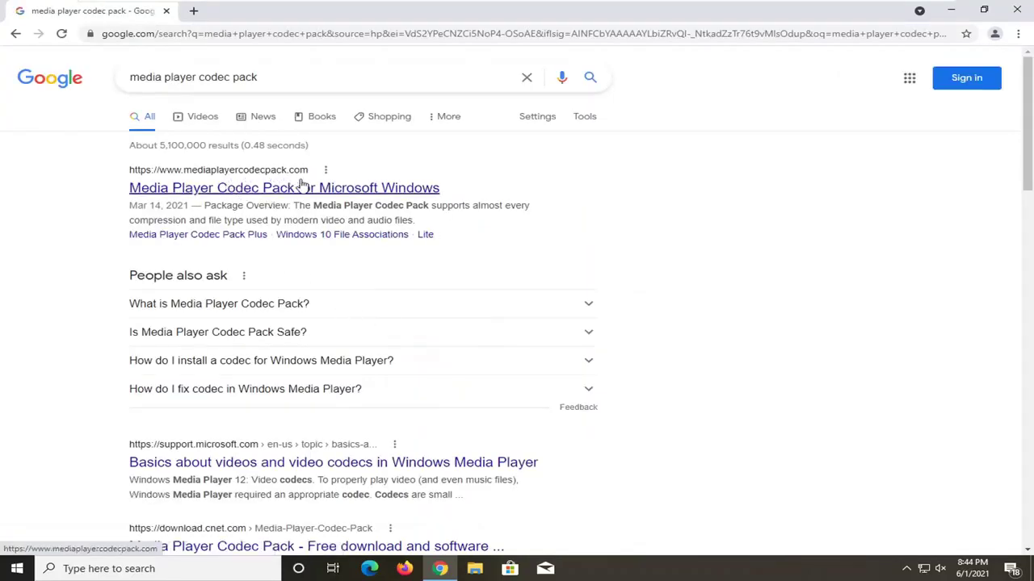
# Step: Open the mediaplayercodecpack.com result and download the codec pack for Windows 10/8/7/Vista/2008
pyautogui.click(346, 192)
pyautogui.click(247, 33)
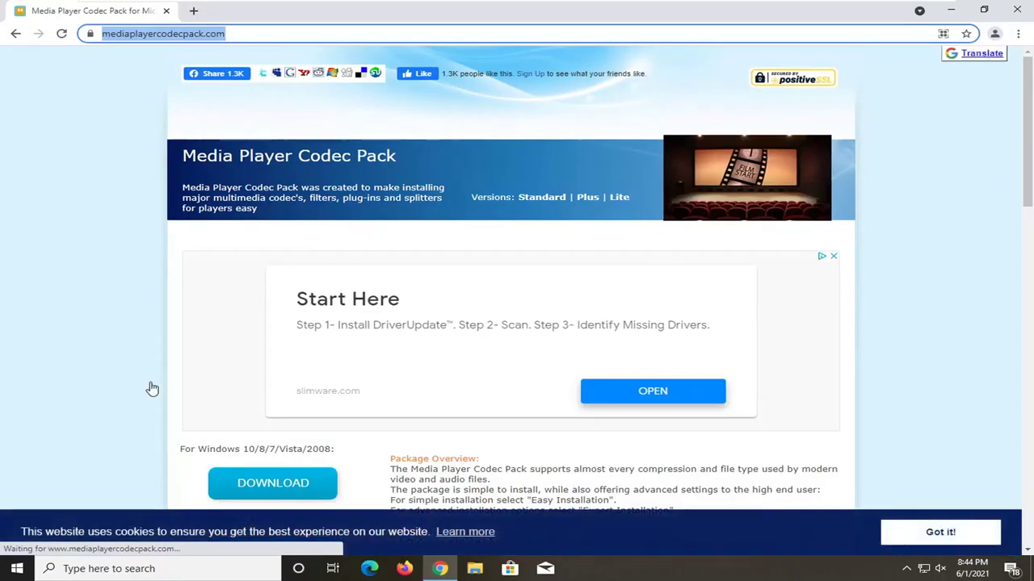
pyautogui.scroll(-2, 284, 263)
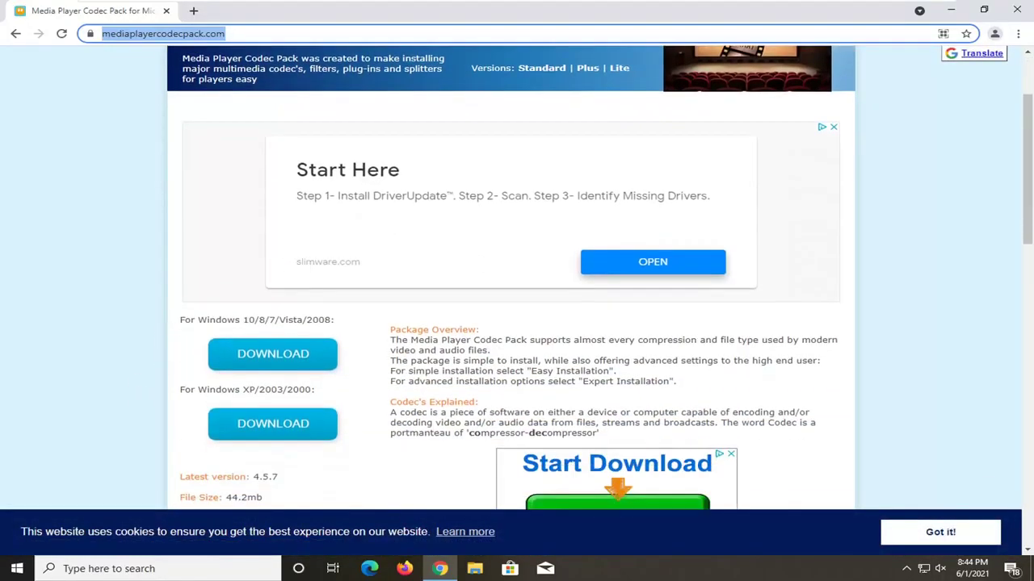
pyautogui.click(98, 350)
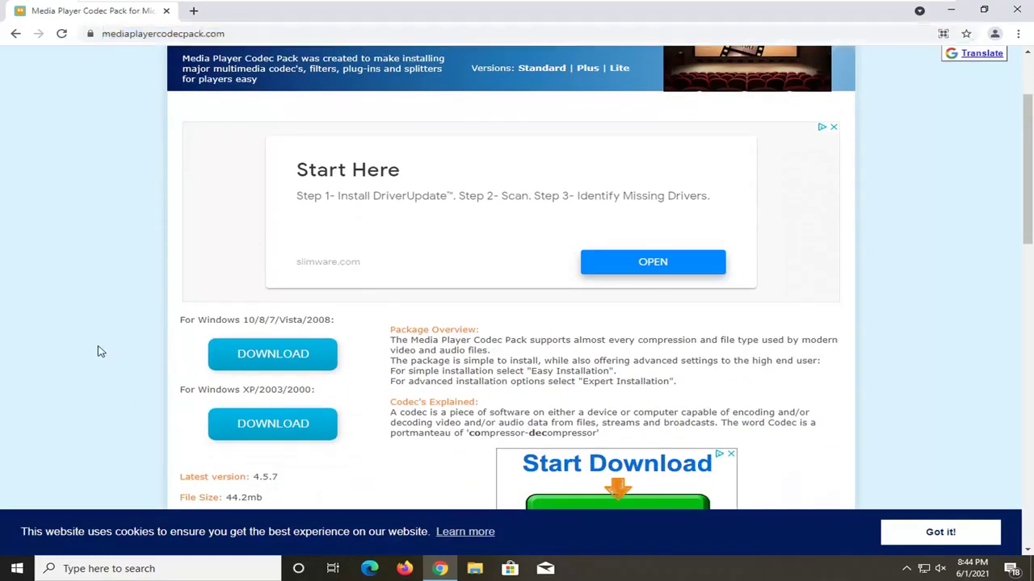
pyautogui.scroll(-1, 100, 351)
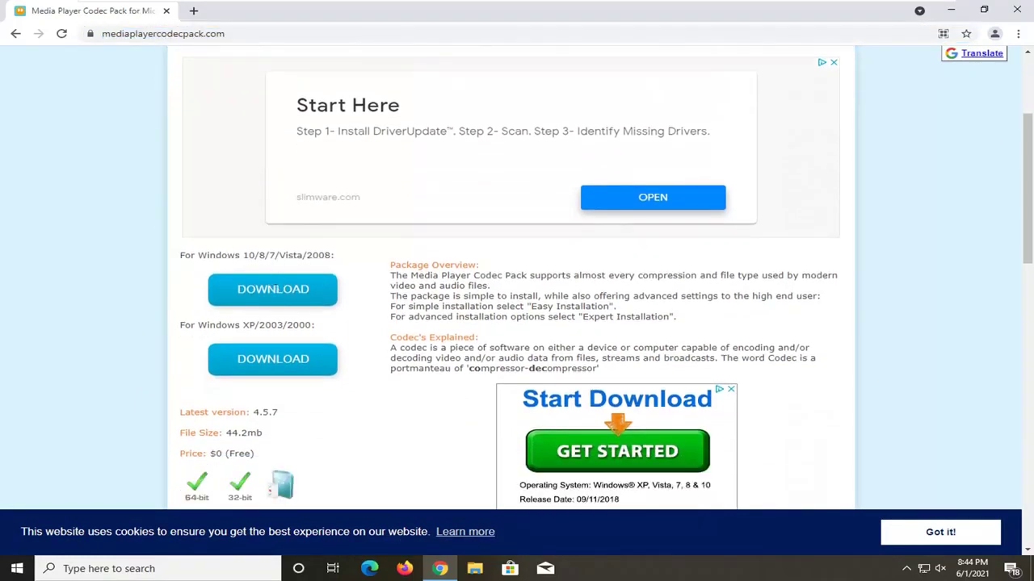
pyautogui.click(290, 295)
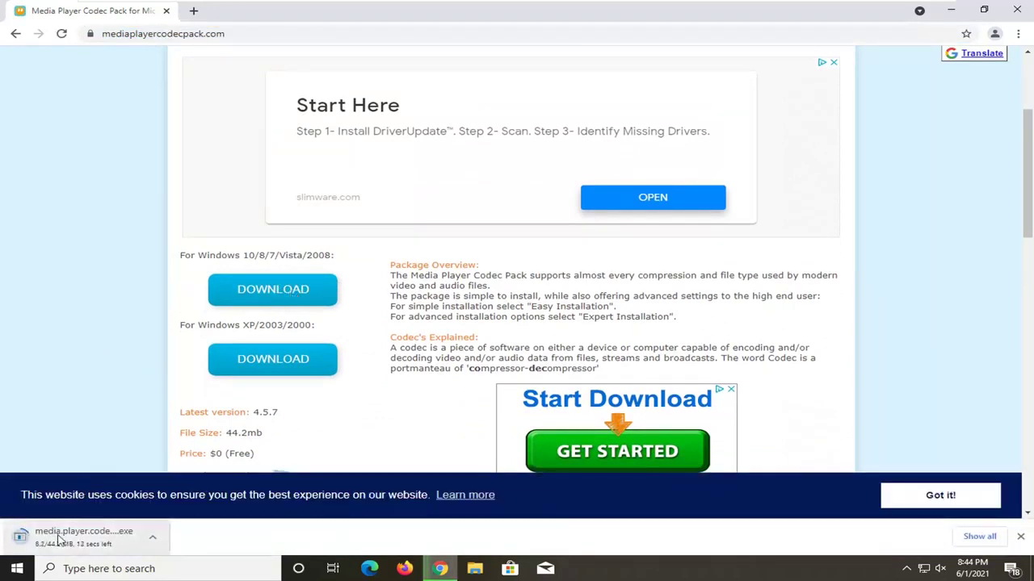
# Step: Launch the downloaded codec pack installer from the browser and close the browser
pyautogui.click(197, 34)
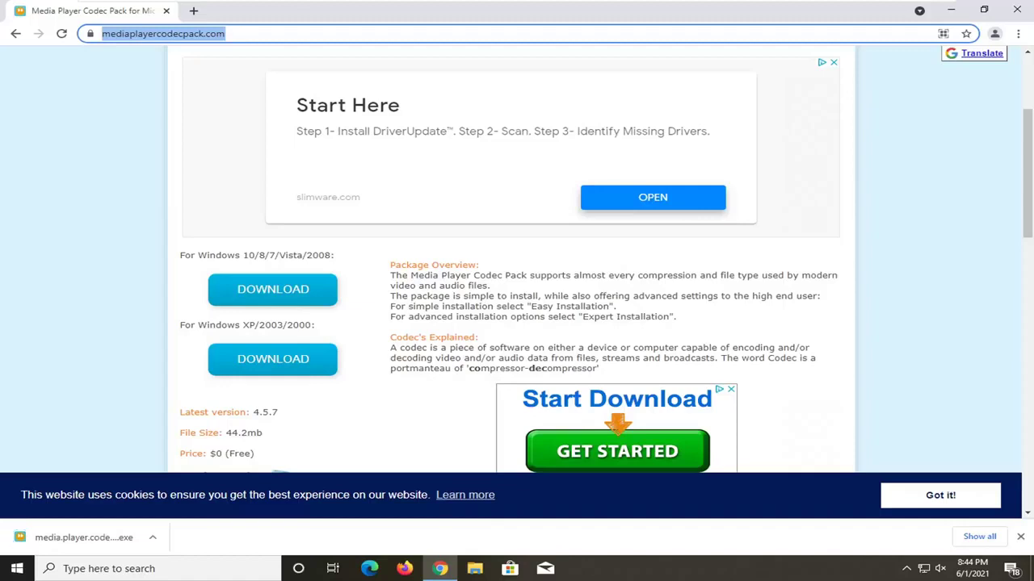
pyautogui.click(78, 537)
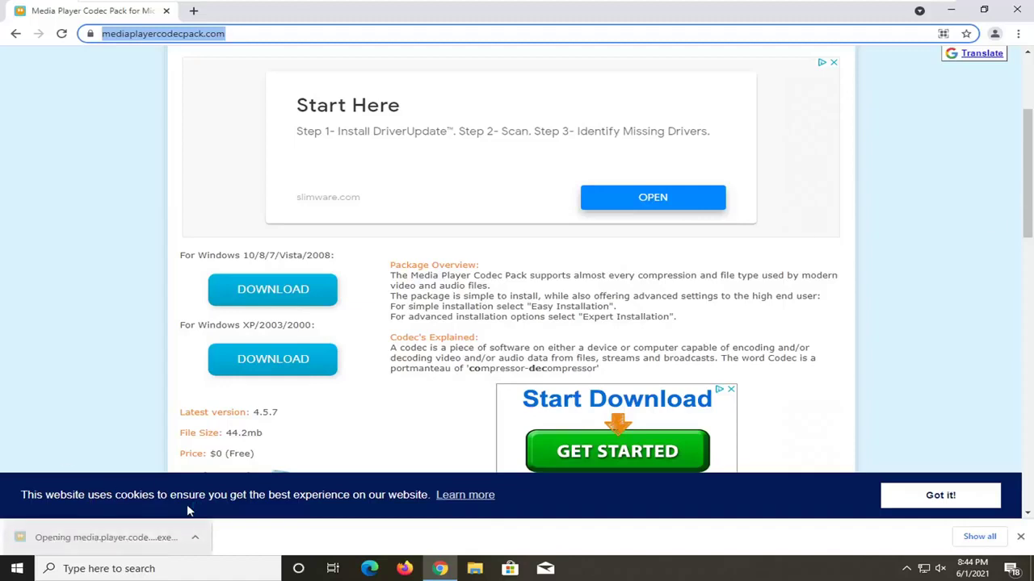
pyautogui.click(1016, 9)
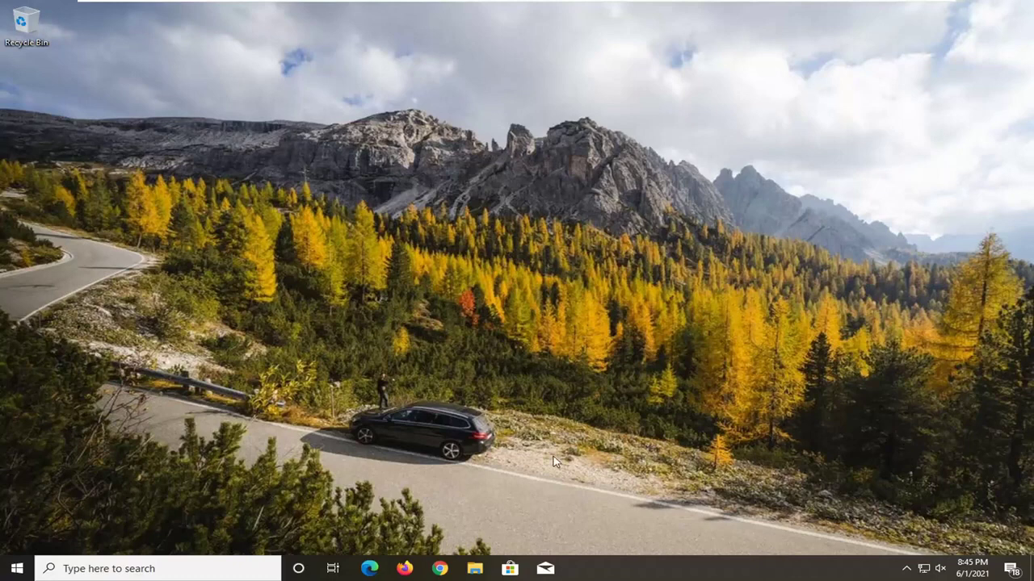
# Step: Run media.player.codec.pack.v4.5.7.setup from the Downloads folder in File Explorer, close the folder window and allow the installer to make changes
pyautogui.click(476, 570)
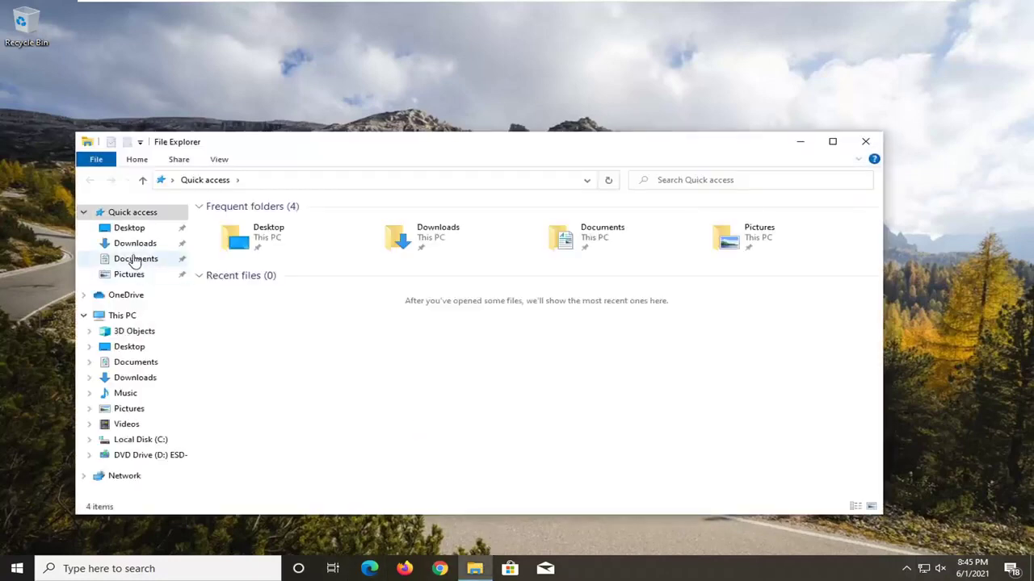
pyautogui.click(126, 377)
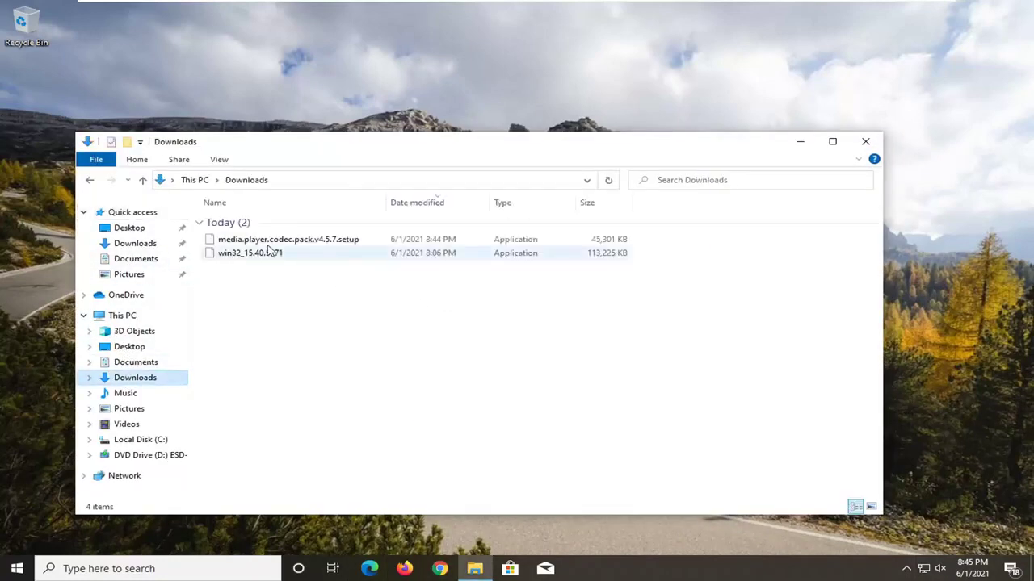
pyautogui.click(263, 240)
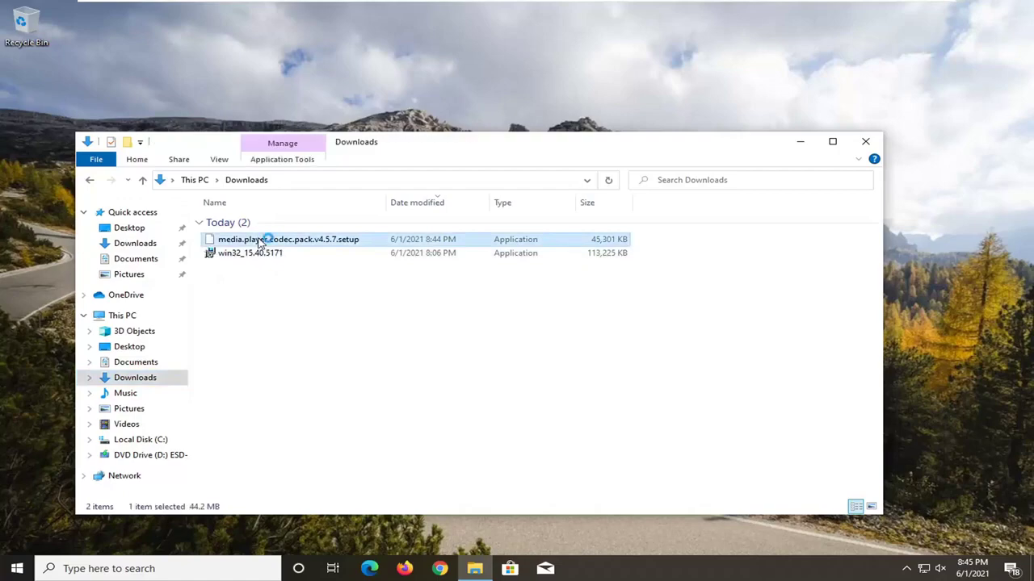
pyautogui.click(867, 142)
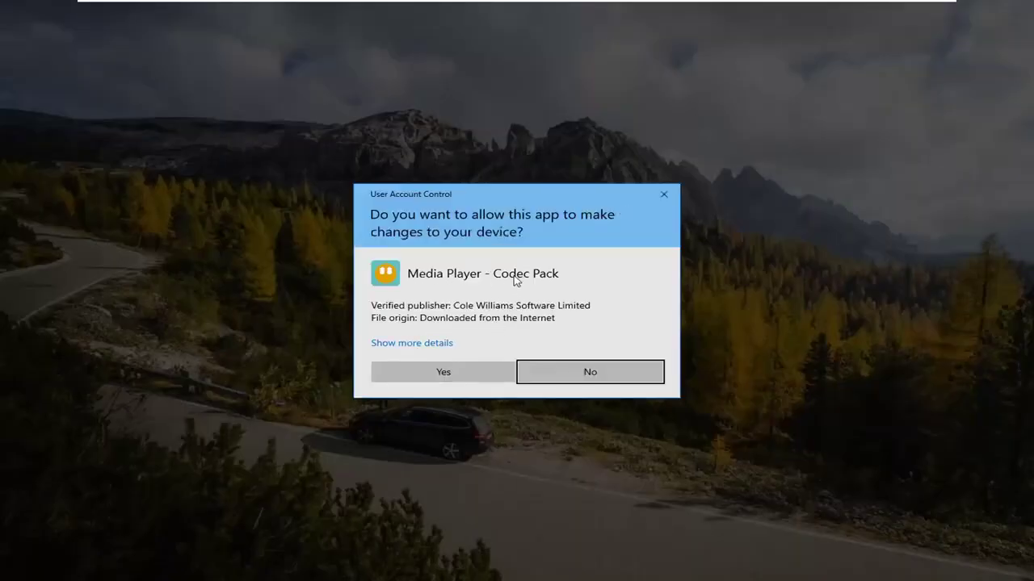
pyautogui.click(440, 371)
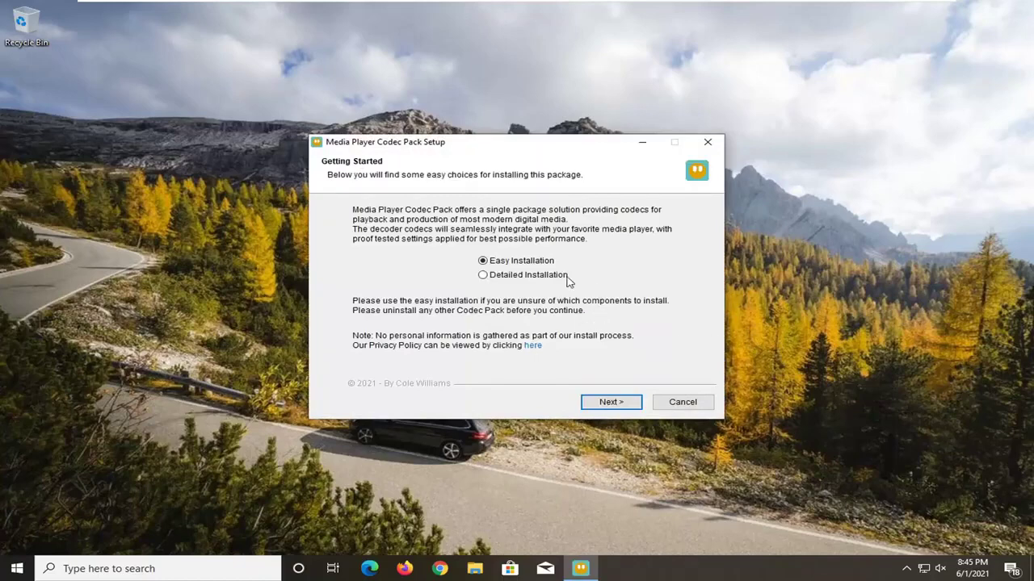
# Step: Choose Easy Installation for the codec pack, accept the license agreement and keep the default component selection
pyautogui.click(612, 404)
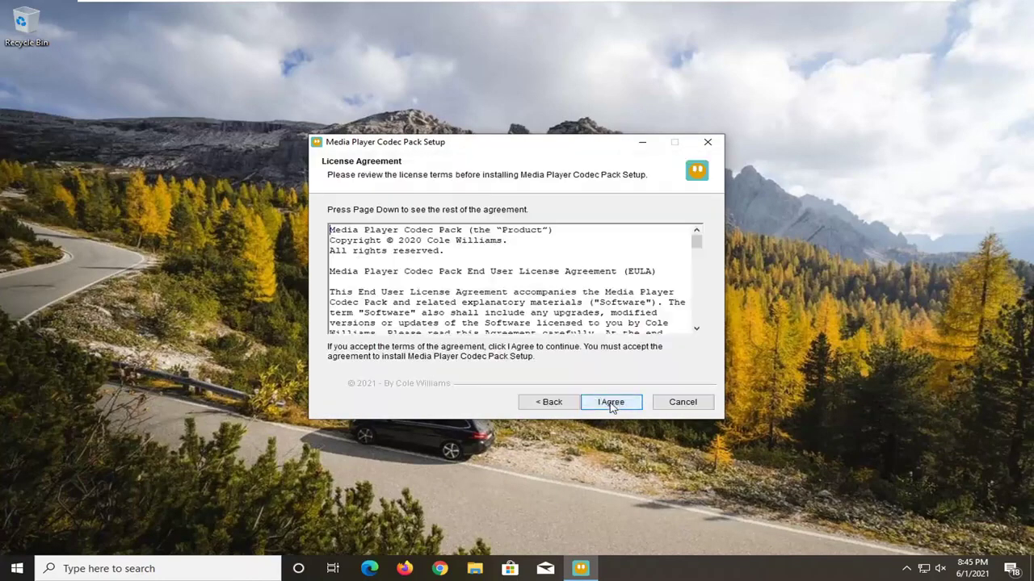
pyautogui.click(611, 403)
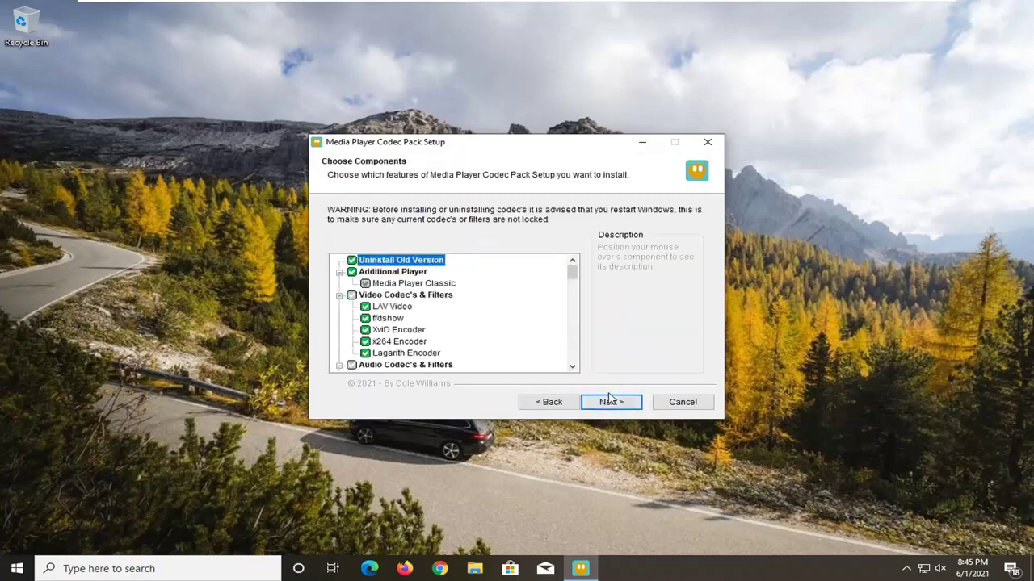
pyautogui.click(611, 403)
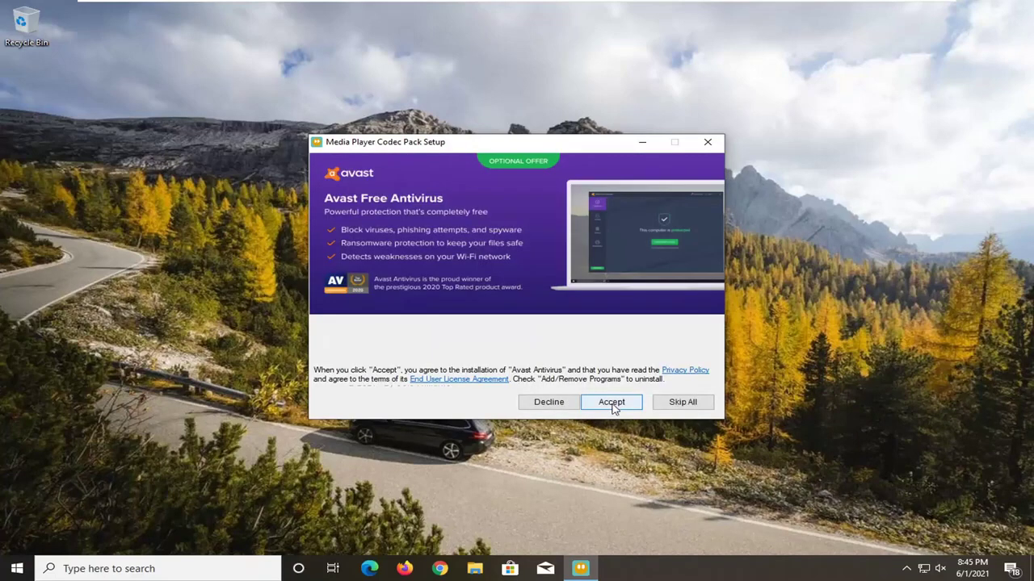
# Step: Decline the Avast Free Antivirus and McAfee Security Scan Plus offers and complete the installation without viewing the file association guide
pyautogui.click(549, 408)
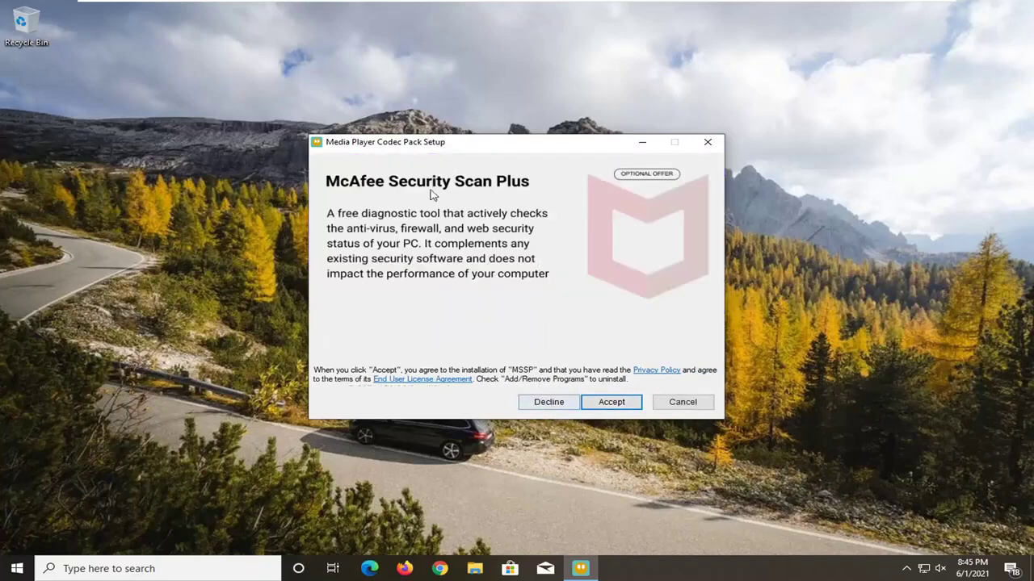
pyautogui.click(563, 404)
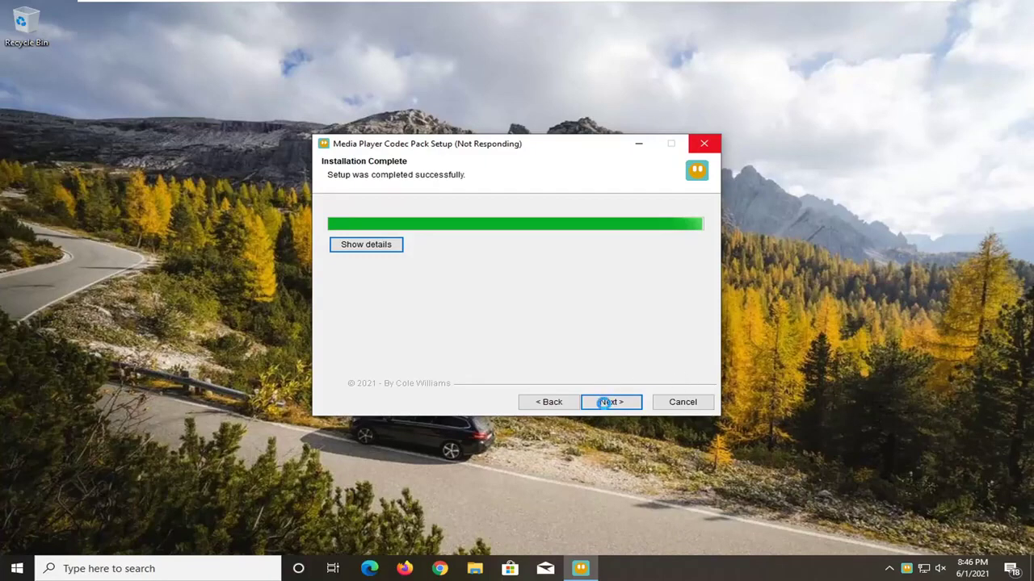
pyautogui.click(612, 401)
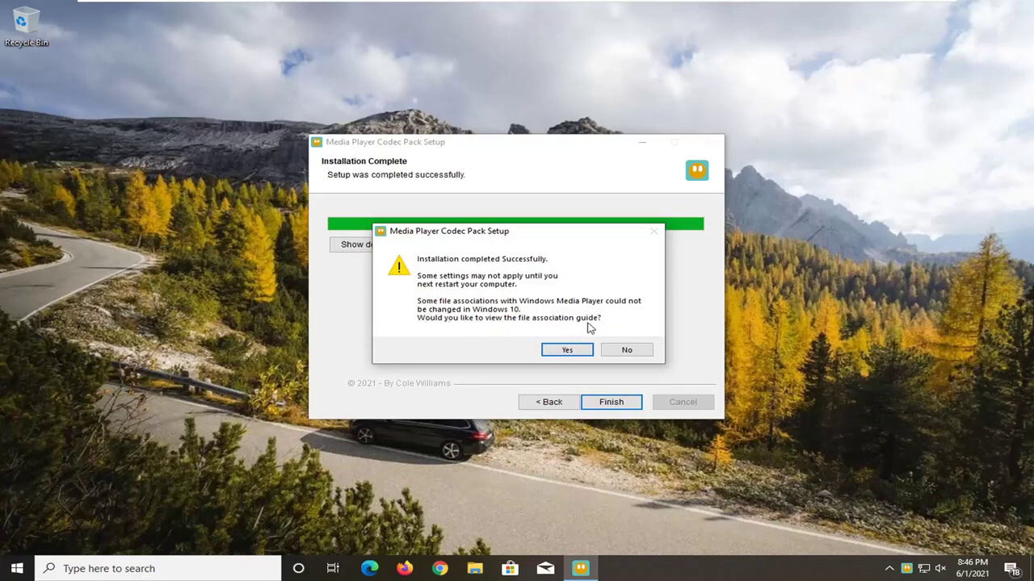
pyautogui.click(627, 350)
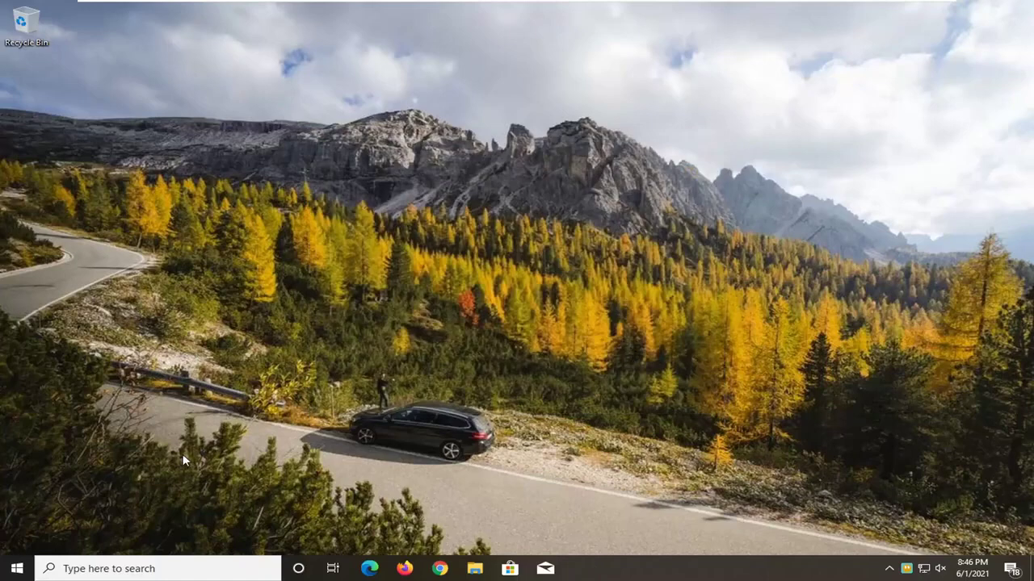
# Step: Restart the computer to apply the codec pack settings
pyautogui.click(13, 557)
pyautogui.click(17, 539)
pyautogui.click(45, 511)
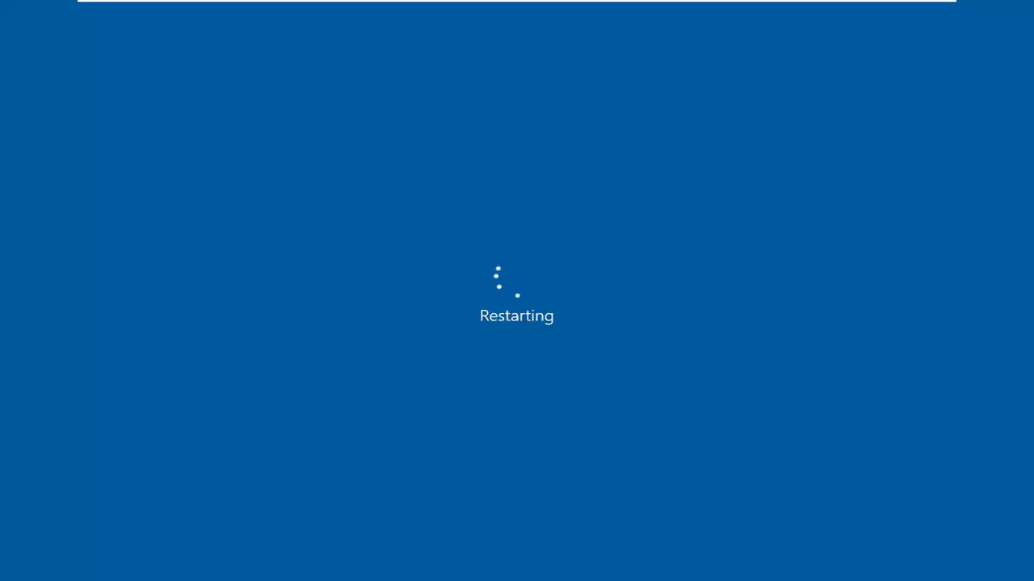